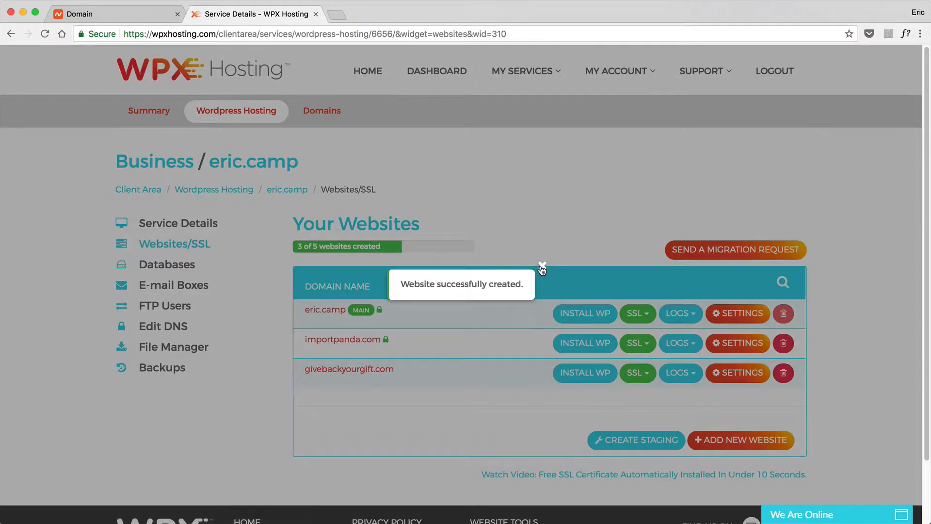
# - Dismiss the notice, confirm givebackyourgift.com shows no site in a new tab, then start its WordPress install
pyautogui.click(543, 267)
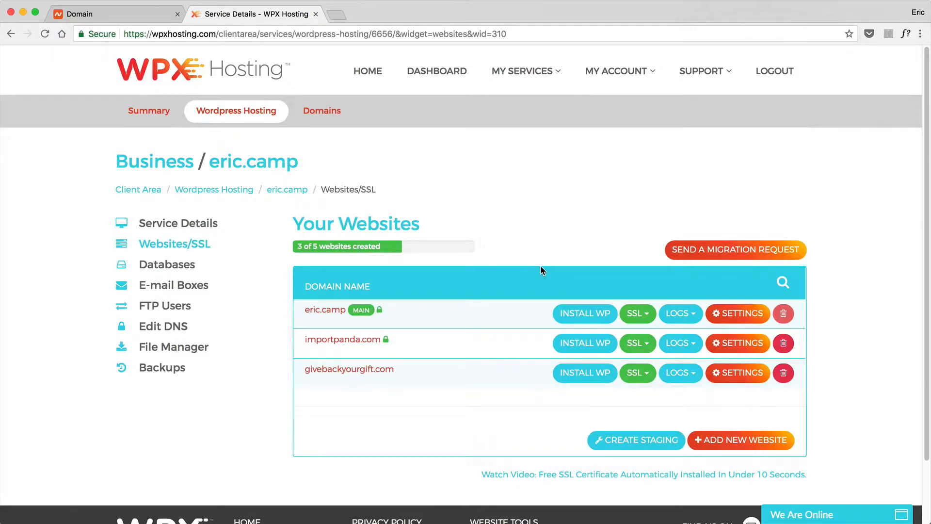
pyautogui.press('super+t')
pyautogui.write('givebackyourgift.com')
pyautogui.press('Return')
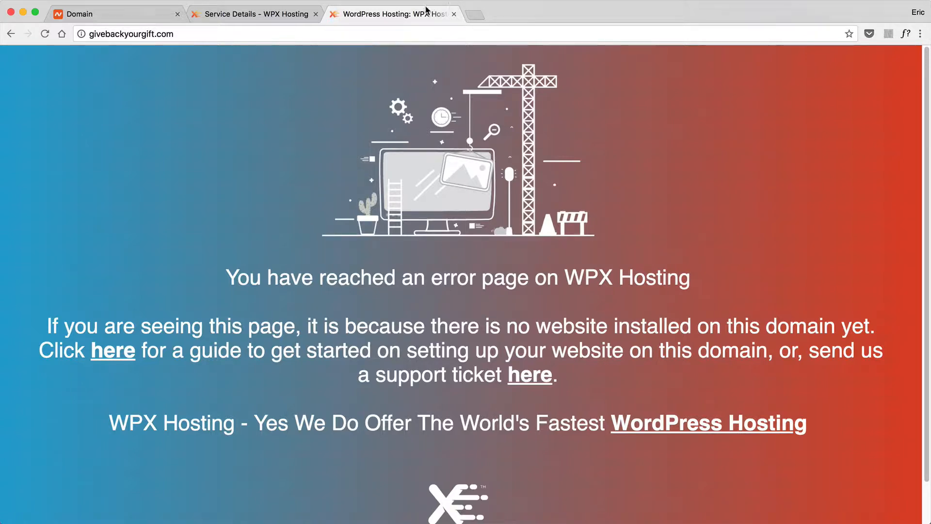
pyautogui.click(264, 17)
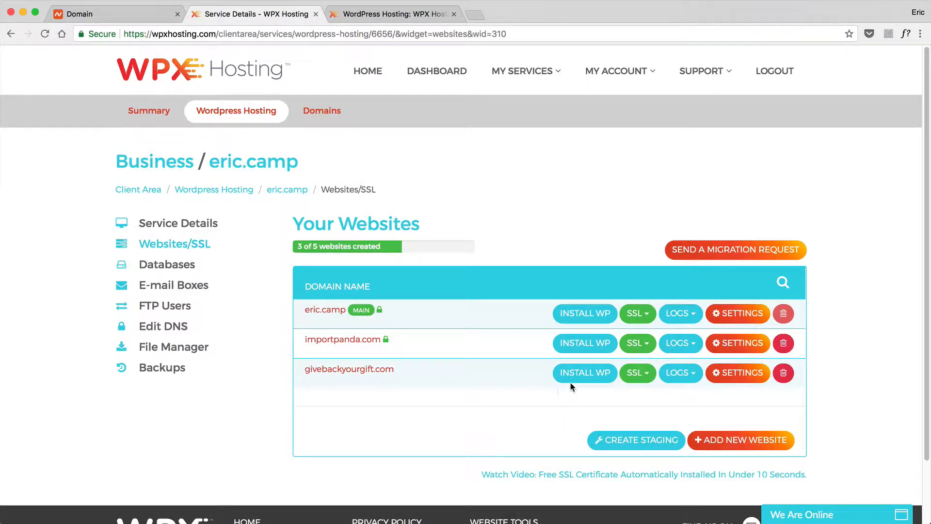
pyautogui.click(581, 374)
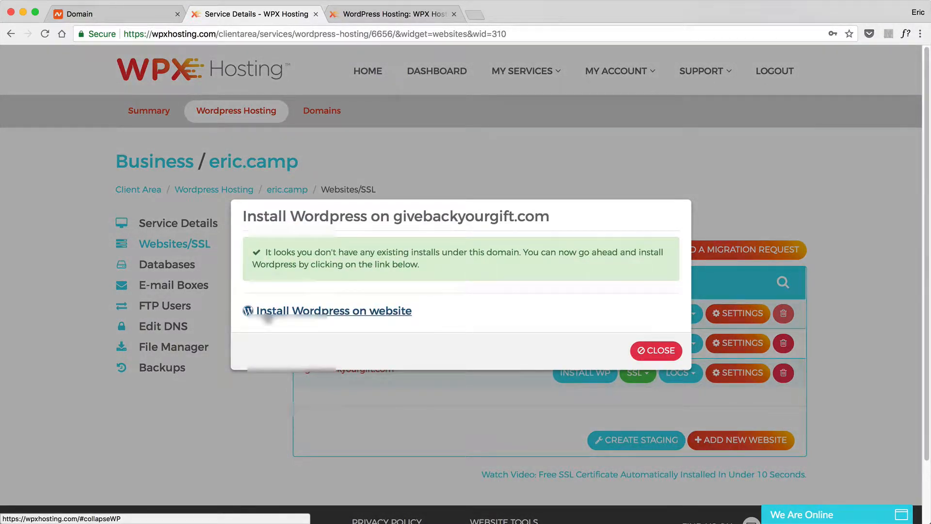
# - Open the Install Wordpress on website form for givebackyourgift.com
pyautogui.click(268, 312)
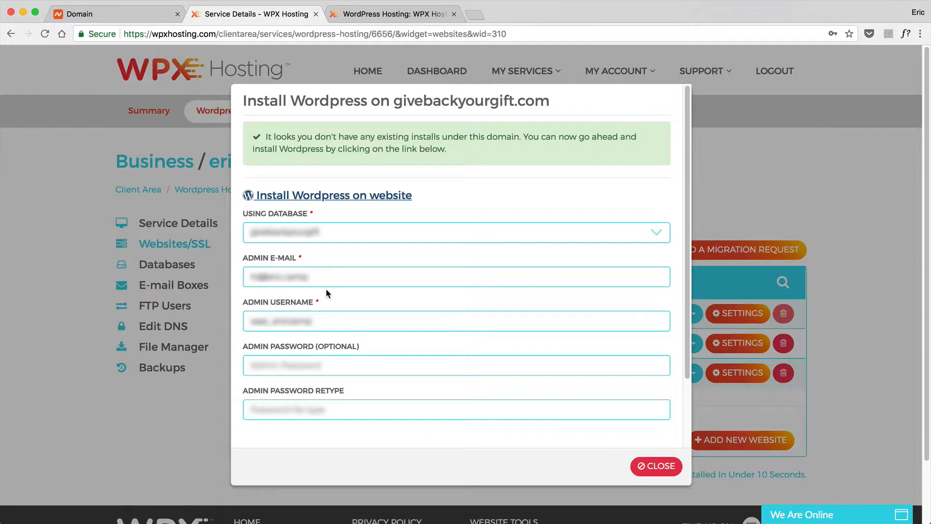
# - Set the admin e-mail to the site's own address and the admin username to givebackyourgift
pyautogui.click(309, 278)
pyautogui.tripleClick(309, 278)
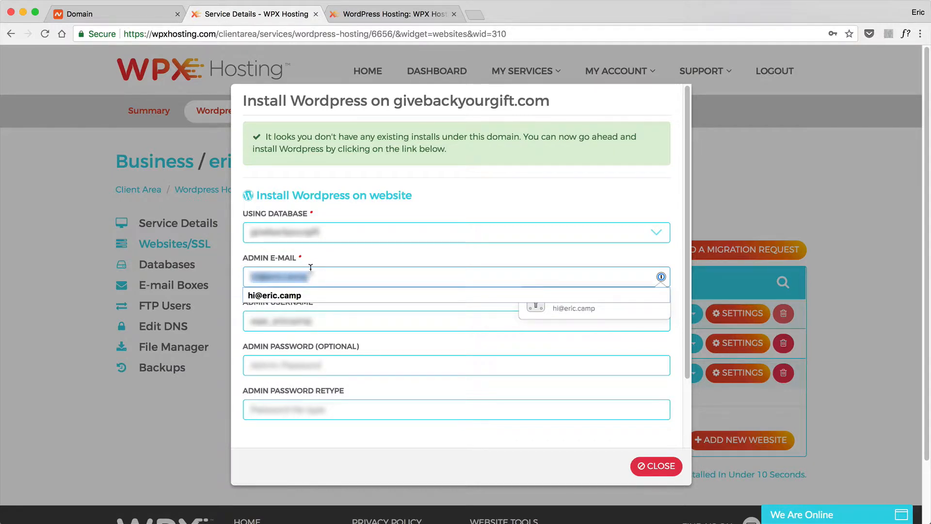
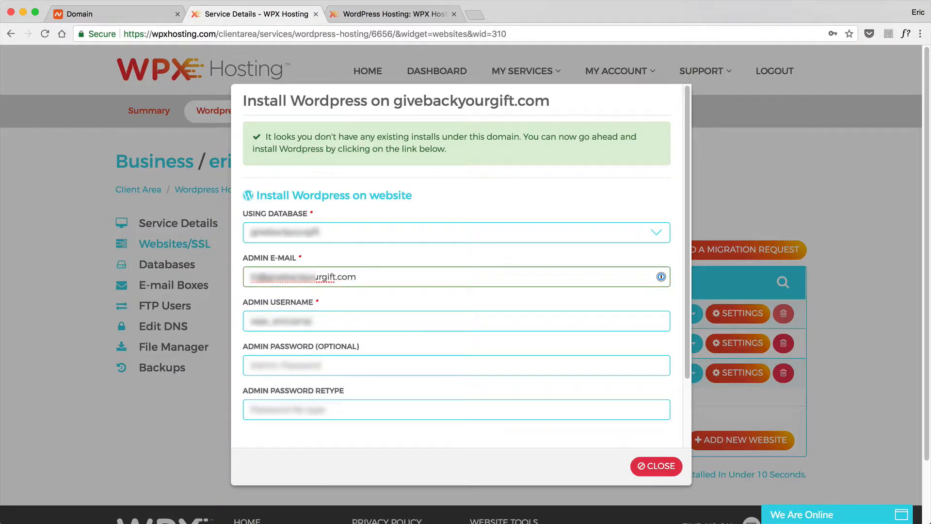
pyautogui.tripleClick(370, 317)
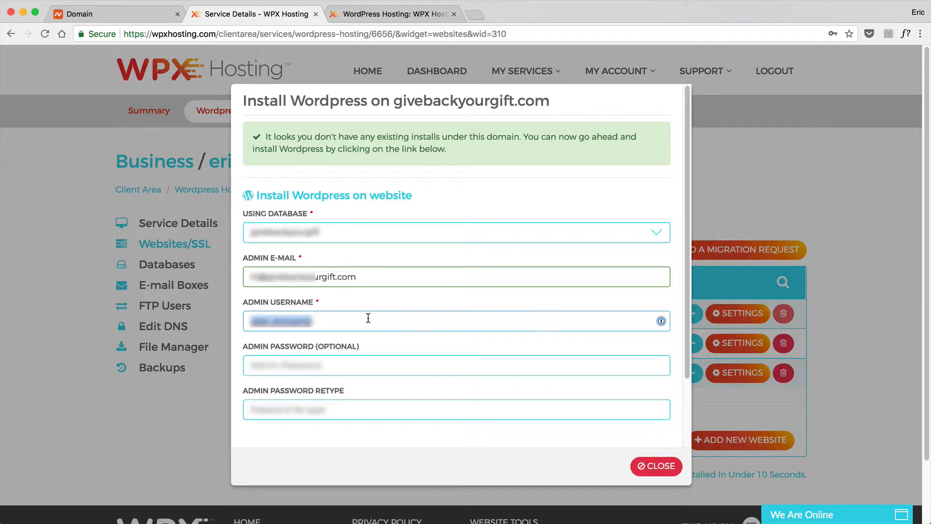
pyautogui.write('givebackyourgift')
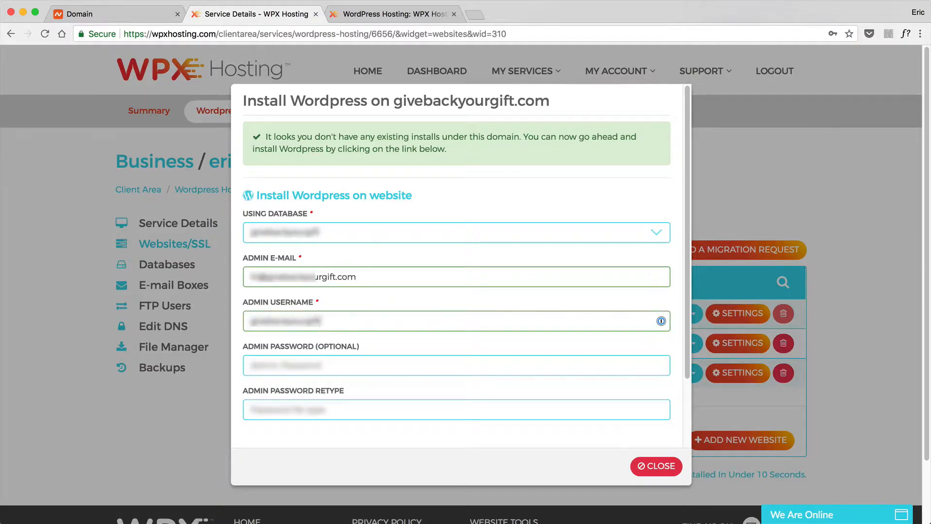
# - Save the login in 1Password titled 'GiveBackYourGift - WPX Hosting'
pyautogui.click(661, 321)
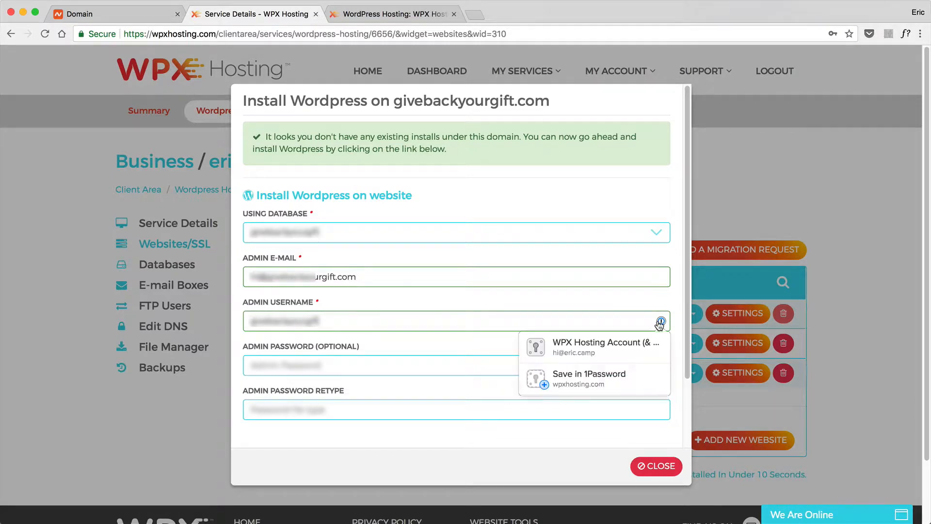
pyautogui.click(564, 387)
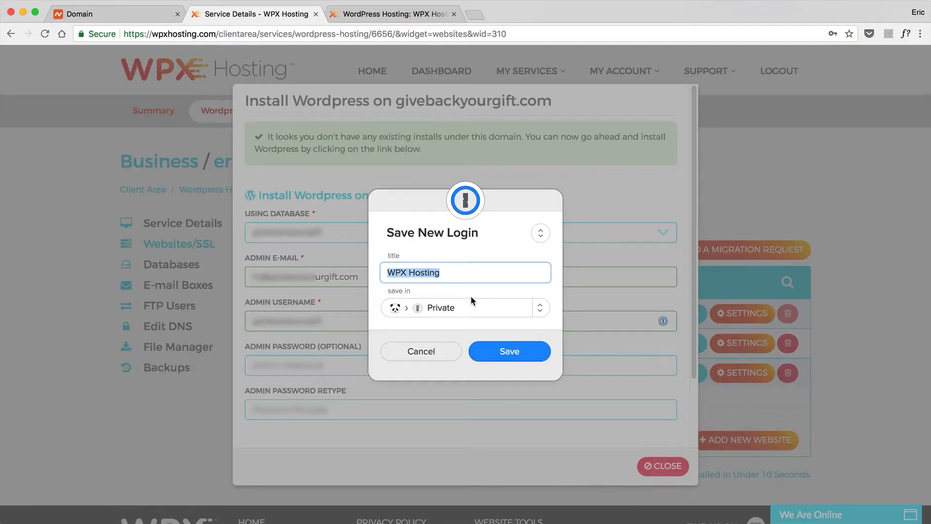
pyautogui.press('Left')
pyautogui.write('GiveBack')
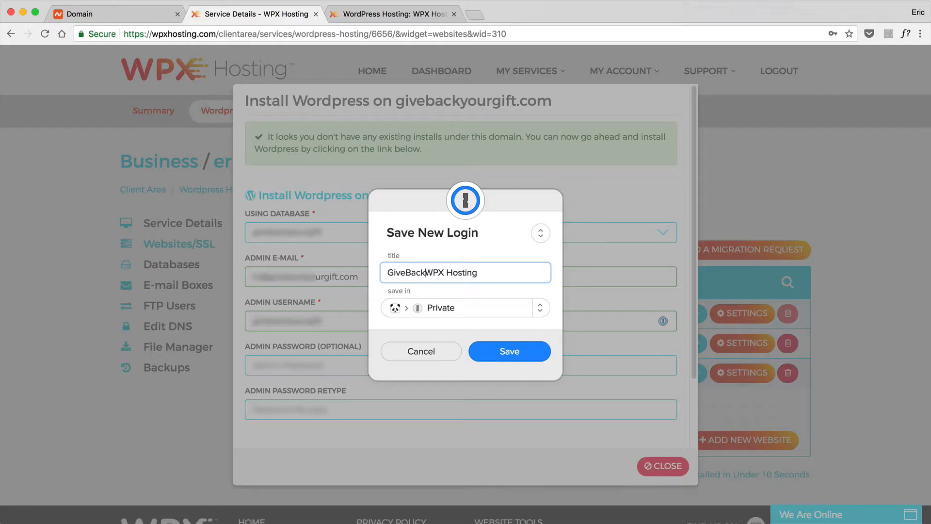
pyautogui.write('YourGift -')
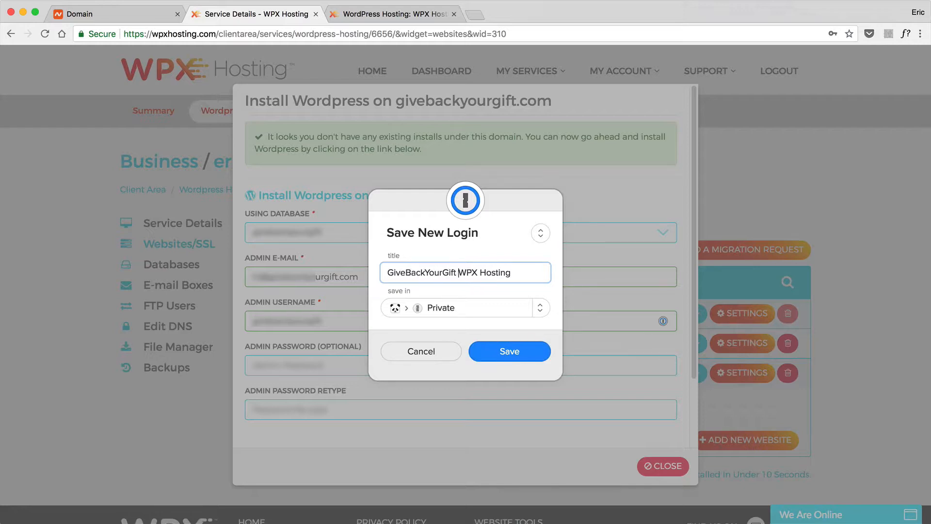
pyautogui.click(522, 351)
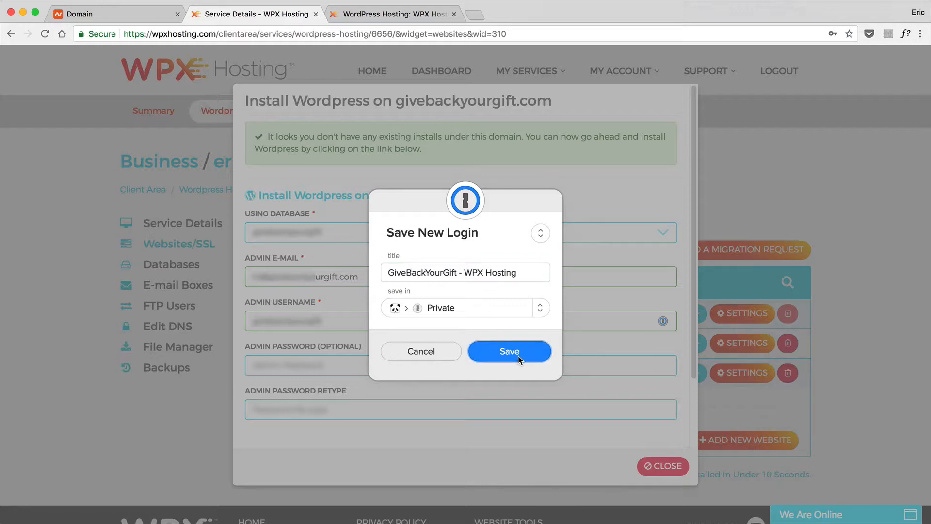
pyautogui.click(556, 371)
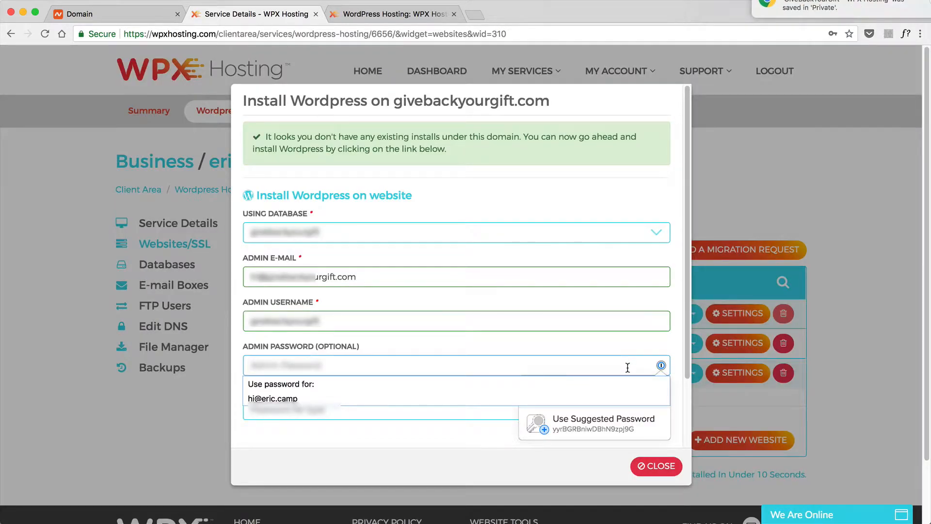
# - Fill the admin password with a 1Password suggestion and update the saved login
pyautogui.click(576, 424)
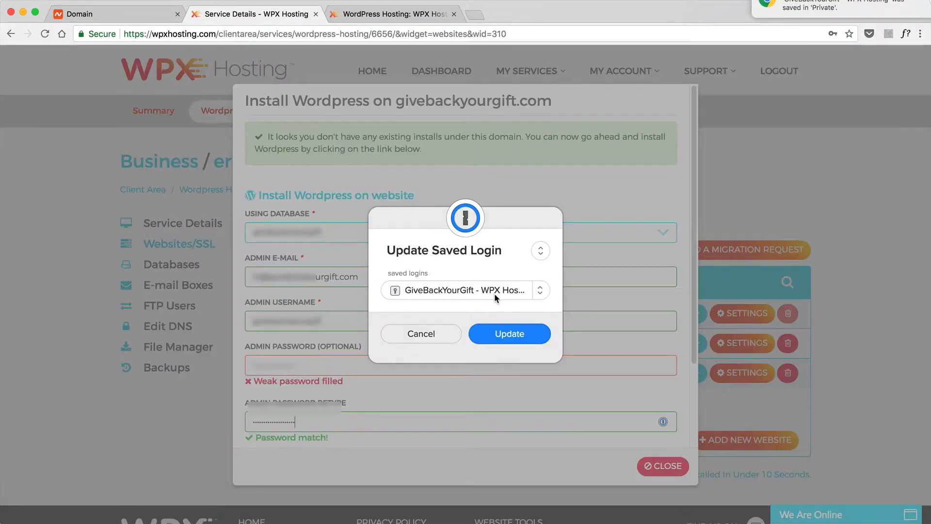
pyautogui.click(509, 334)
pyautogui.scroll(-3, 484, 378)
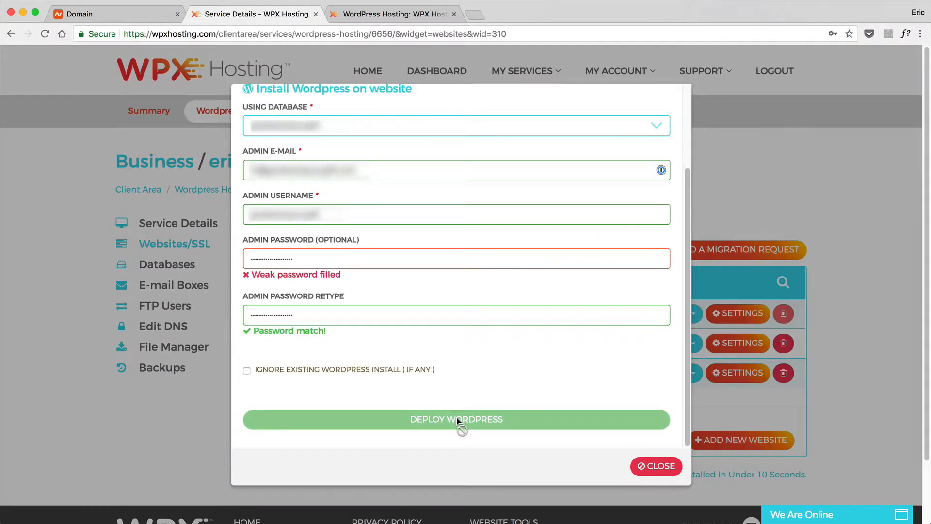
pyautogui.click(330, 262)
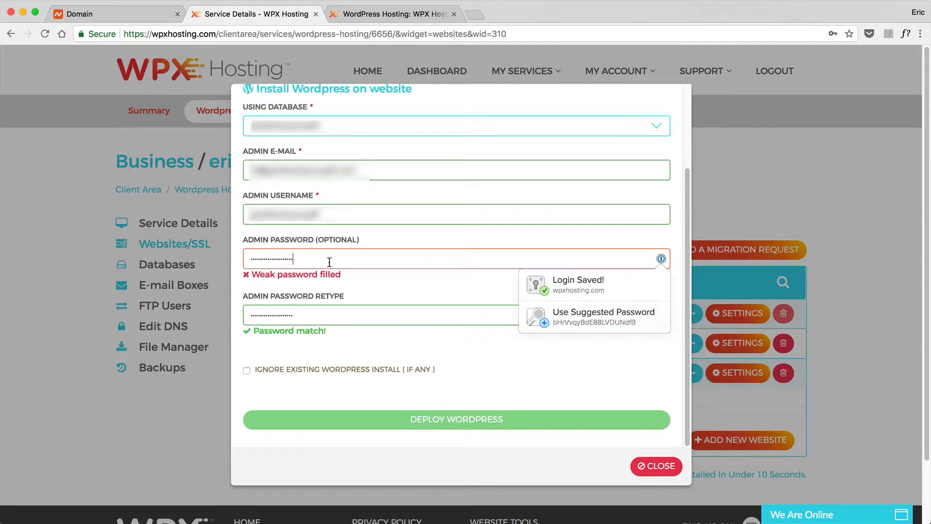
pyautogui.click(566, 321)
pyautogui.click(510, 334)
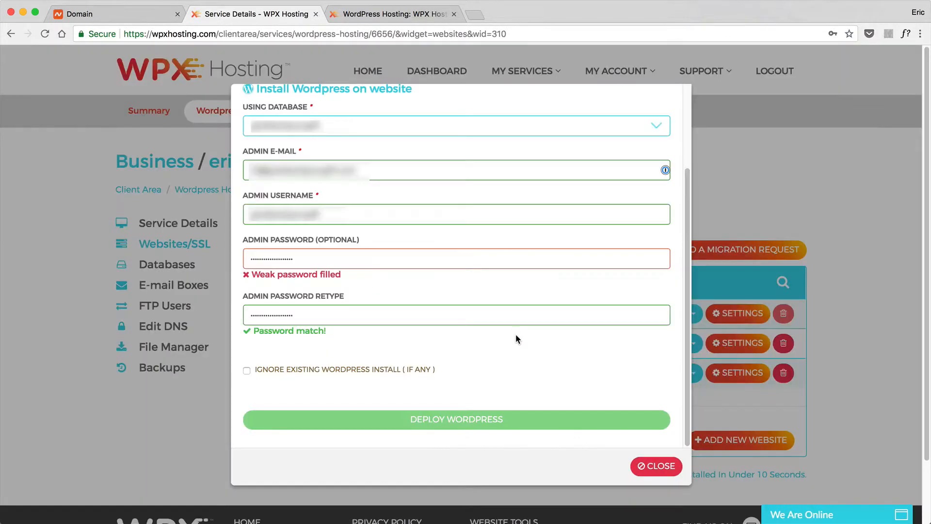
# - Clear both admin password fields so WordPress auto-generates the password
pyautogui.click(483, 259)
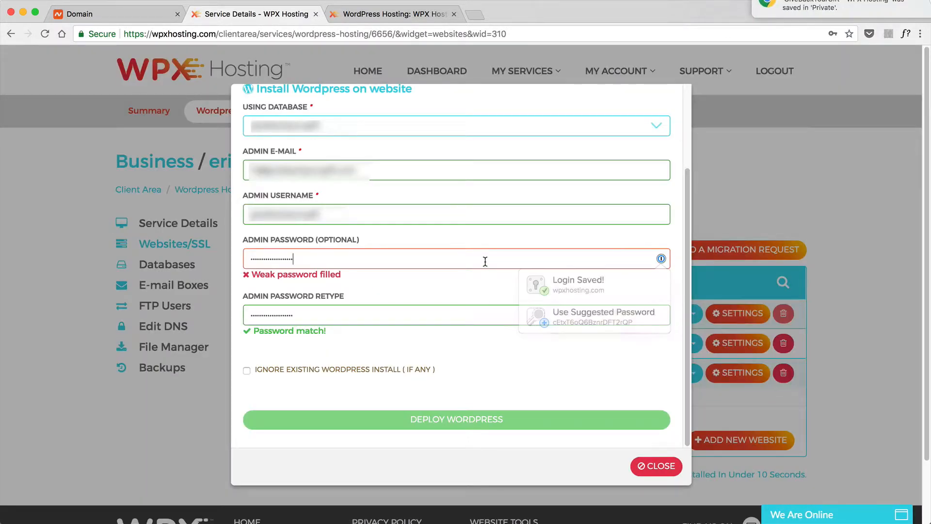
pyautogui.doubleClick(285, 255)
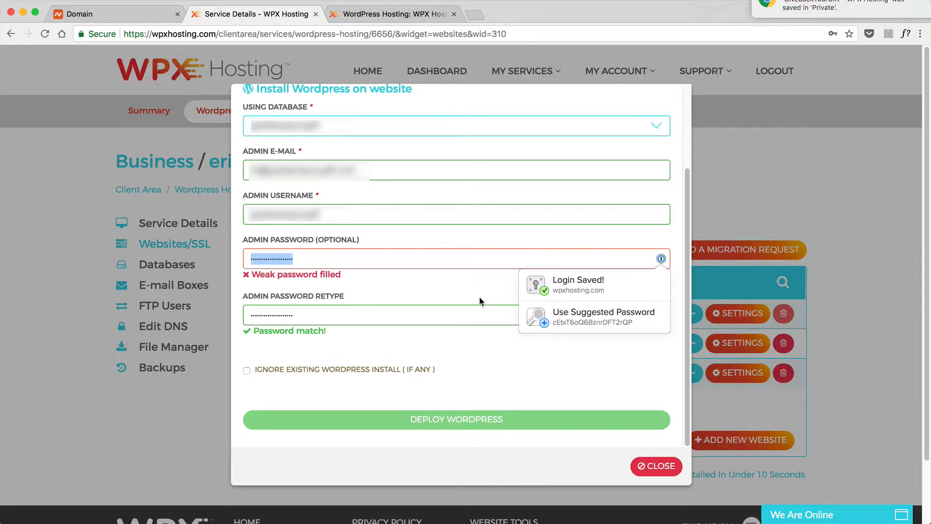
pyautogui.press('BackSpace')
pyautogui.click(376, 317)
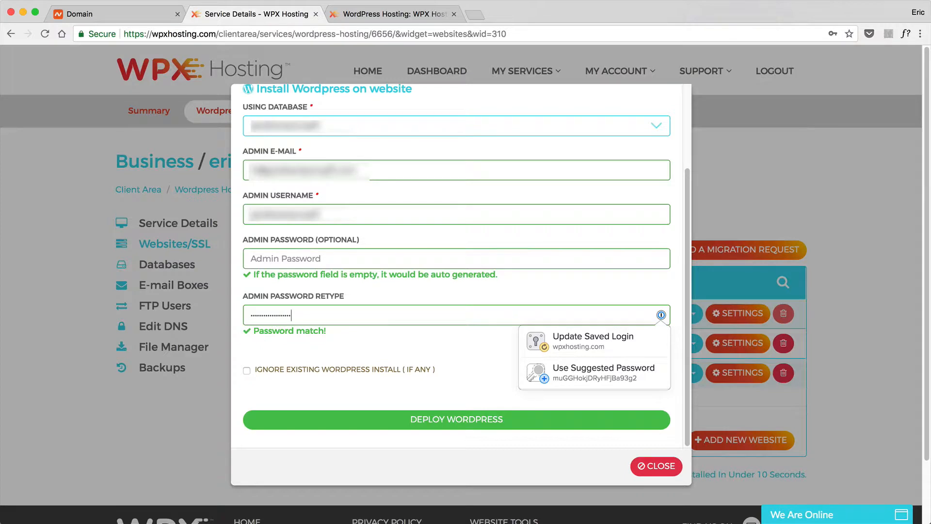
pyautogui.press('super+a')
pyautogui.press('BackSpace')
pyautogui.click(457, 299)
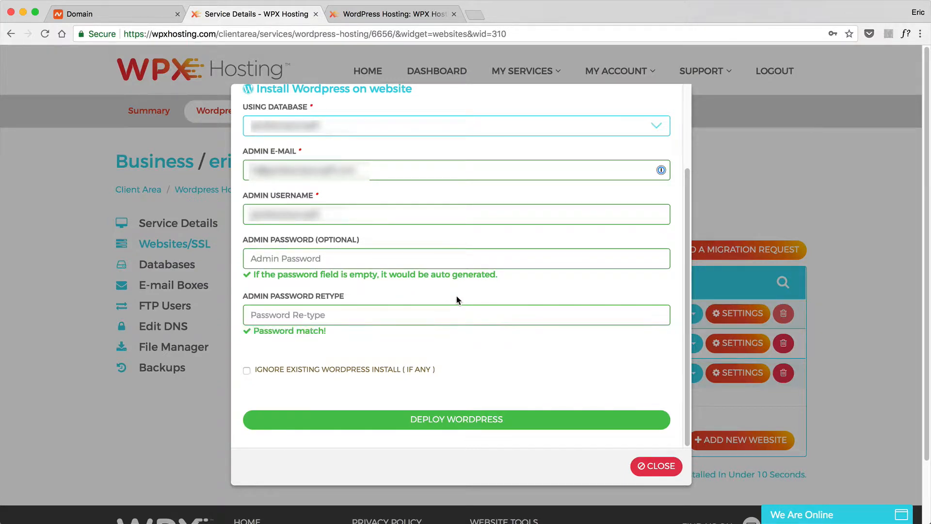
pyautogui.scroll(1, 428, 405)
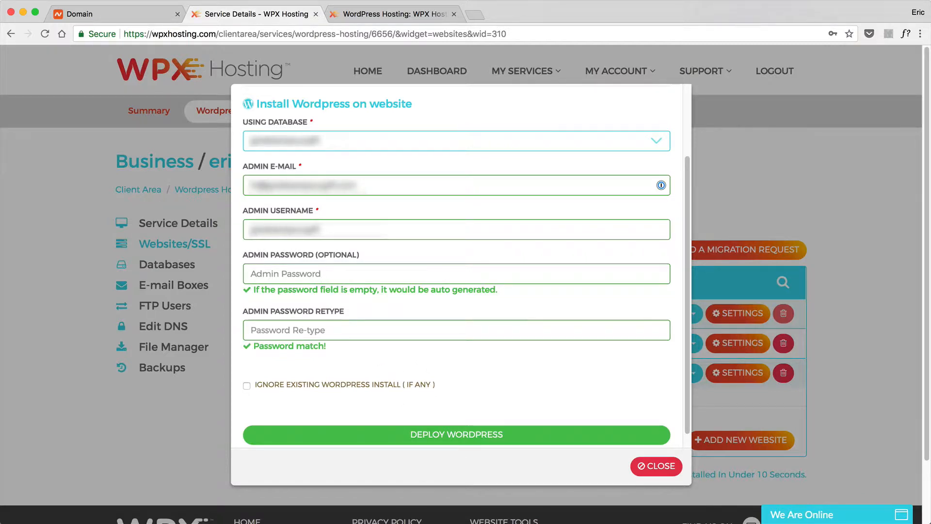
# - Deploy WordPress on givebackyourgift.com with the completed install settings
pyautogui.click(464, 439)
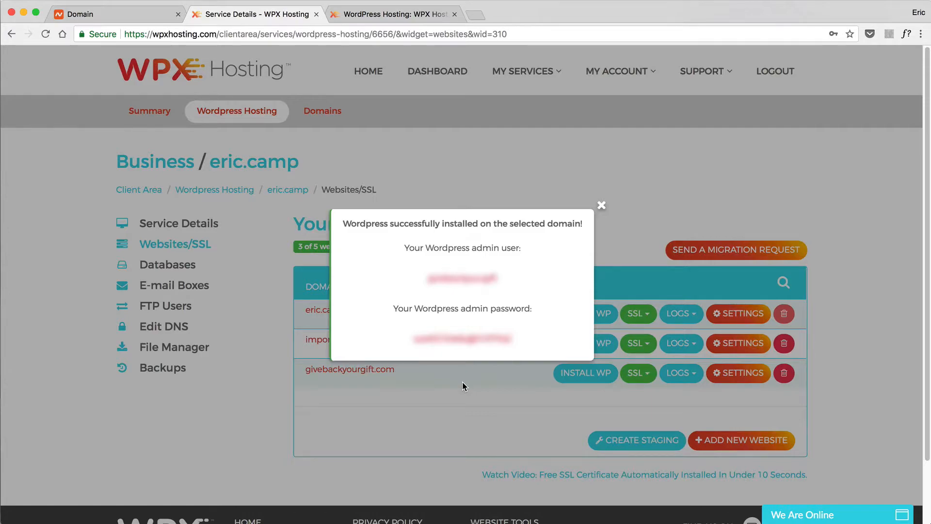
# - Load the new givebackyourgift.com site and tick 'Install Wordpress onto domain' in the Preview checklist
pyautogui.click(566, 482)
pyautogui.click(482, 16)
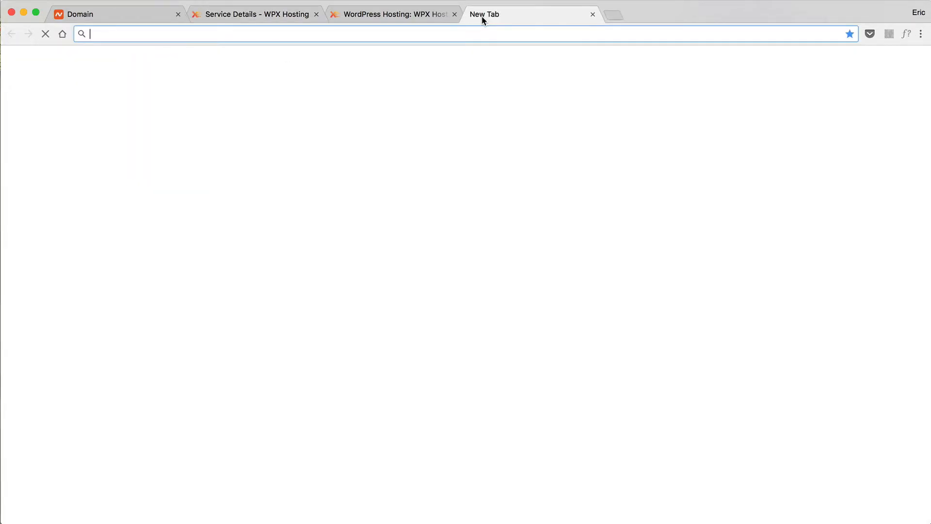
pyautogui.write('giveback')
pyautogui.press('Return')
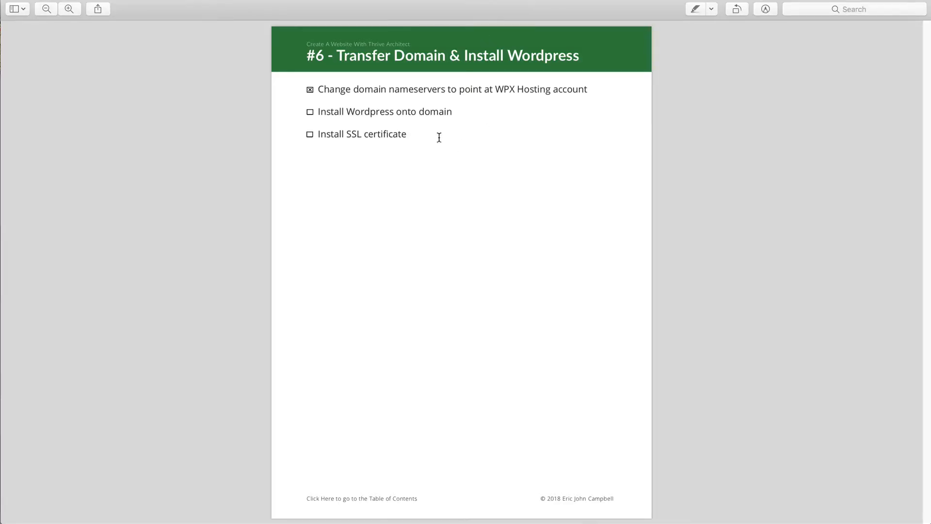
pyautogui.click(311, 113)
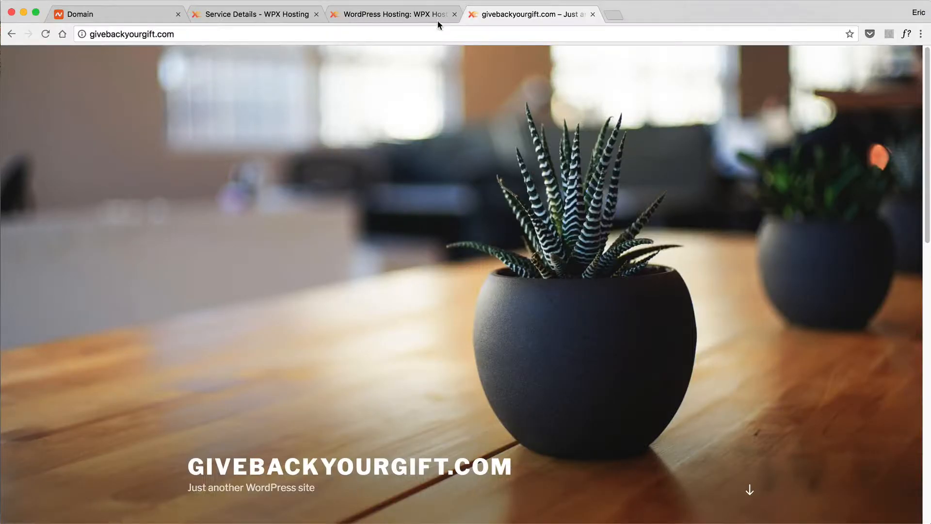
# - Close the outdated WPX Hosting error-page tab
pyautogui.click(438, 19)
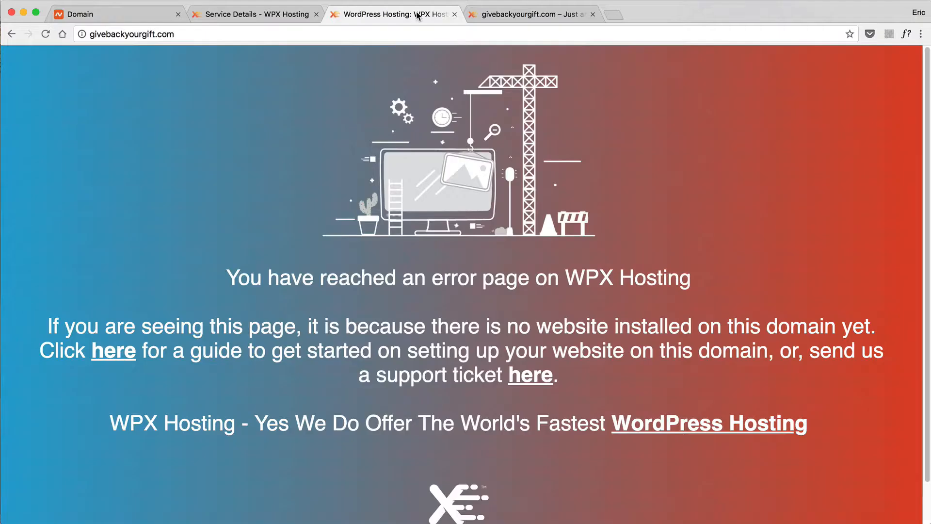
pyautogui.click(455, 15)
pyautogui.click(295, 15)
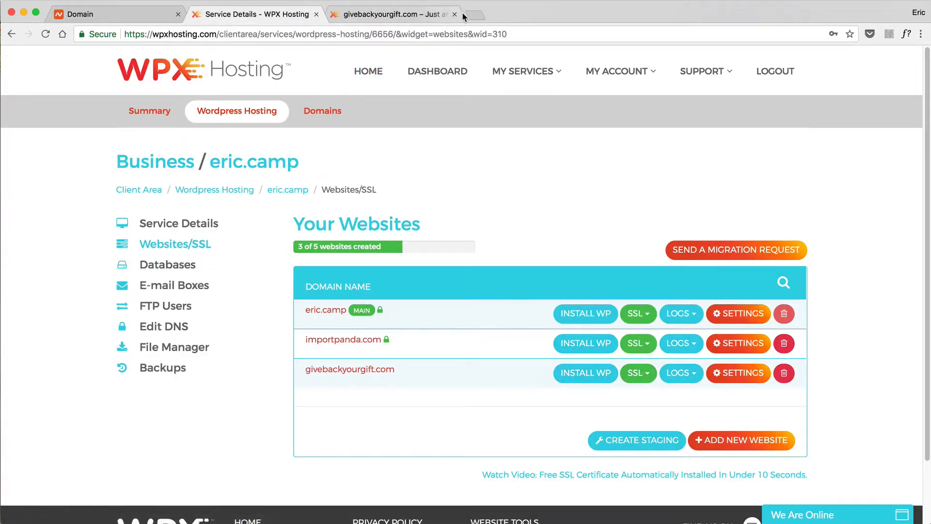
pyautogui.click(430, 17)
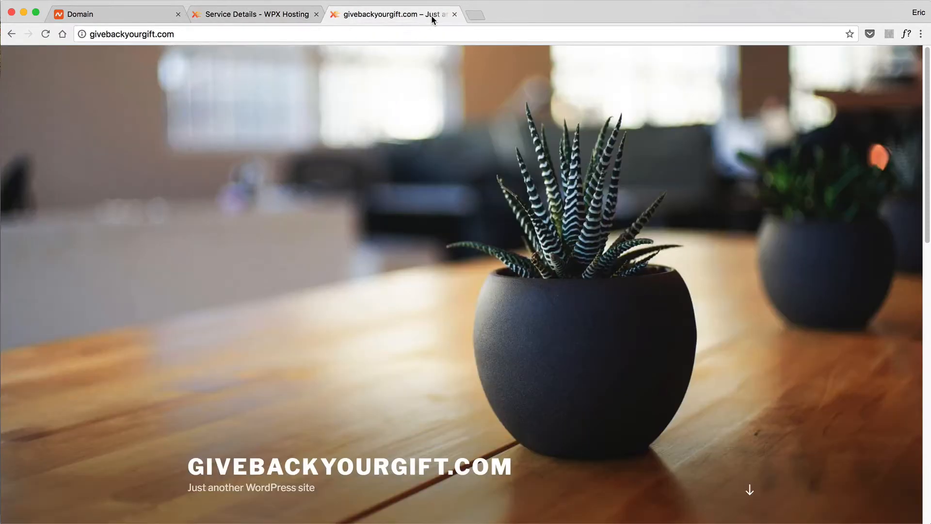
pyautogui.click(91, 34)
pyautogui.click(91, 34)
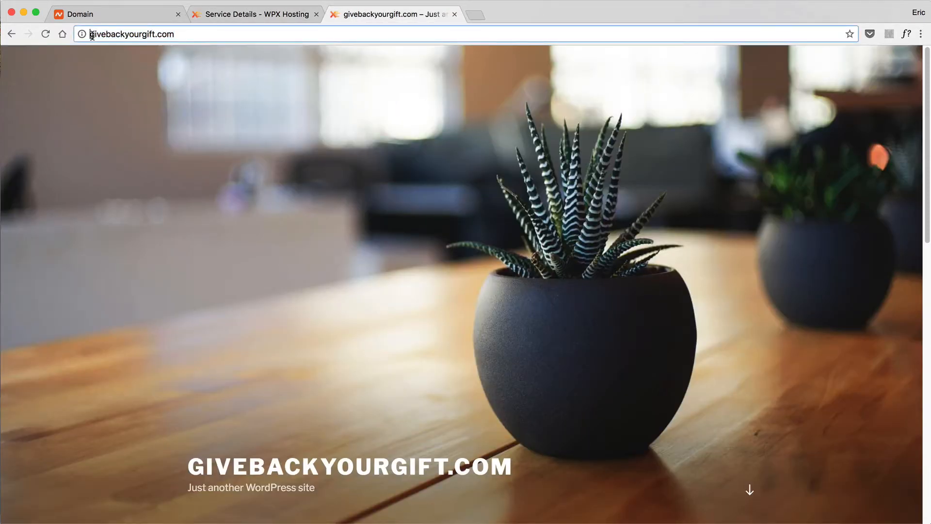
pyautogui.write('https')
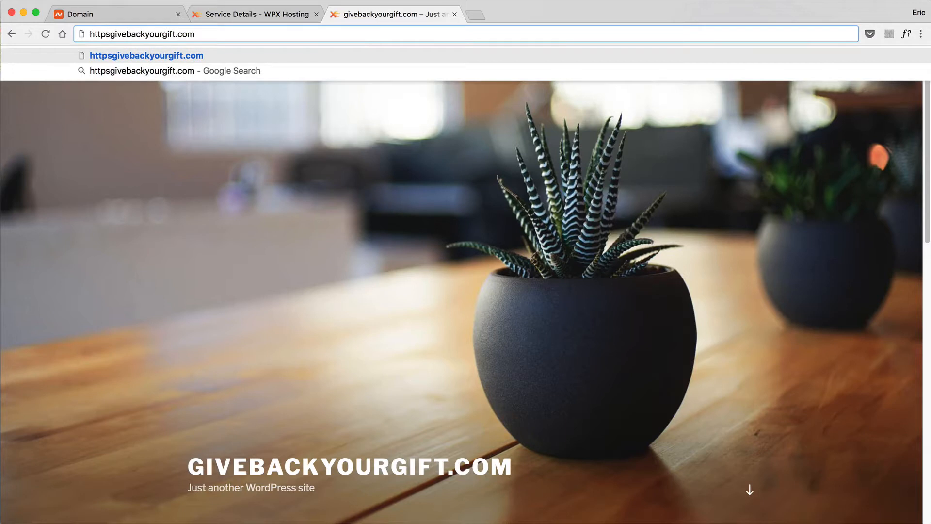
pyautogui.write('://')
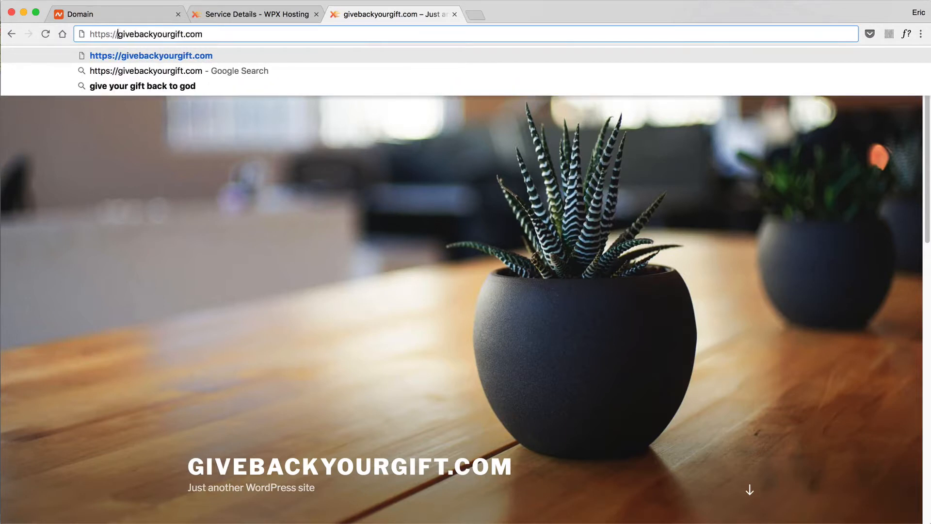
pyautogui.press('Return')
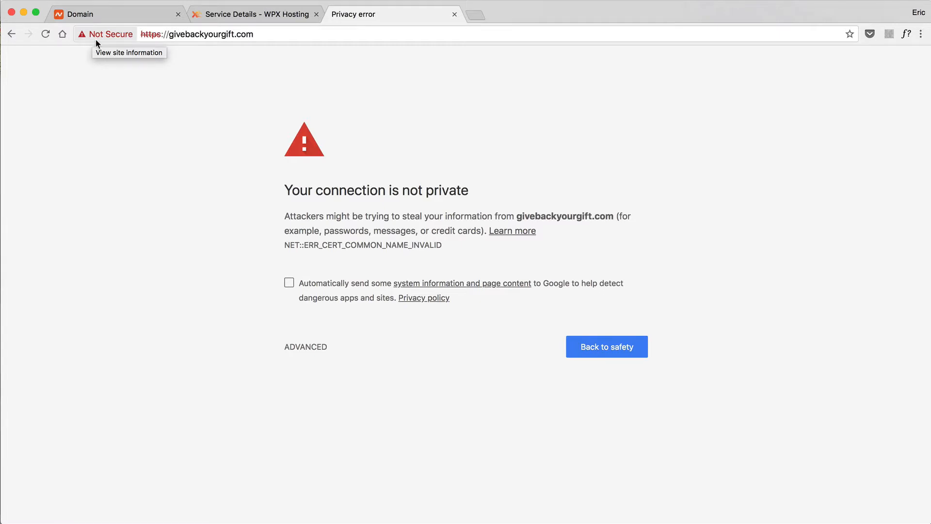
pyautogui.click(253, 14)
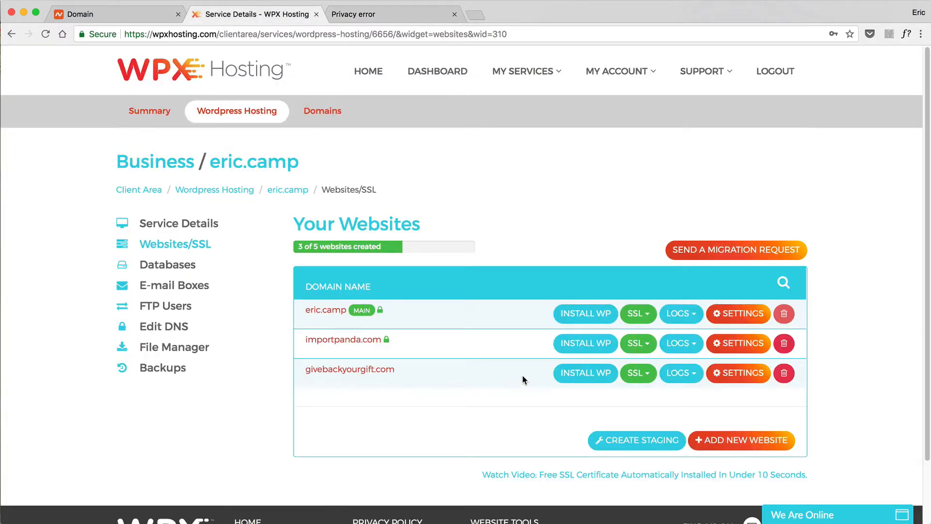
# - Enable SSL on givebackyourgift.com and install the free certificate, confirming the overwrite
pyautogui.click(647, 376)
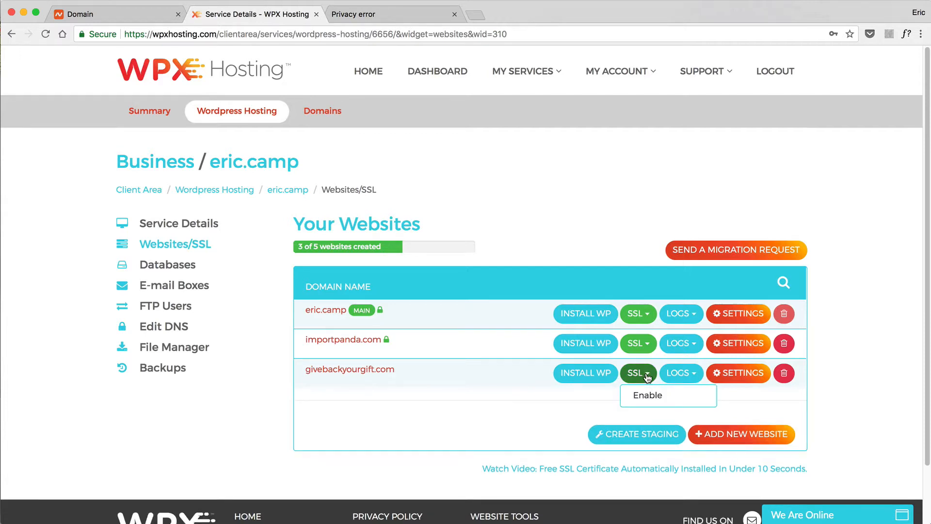
pyautogui.click(646, 396)
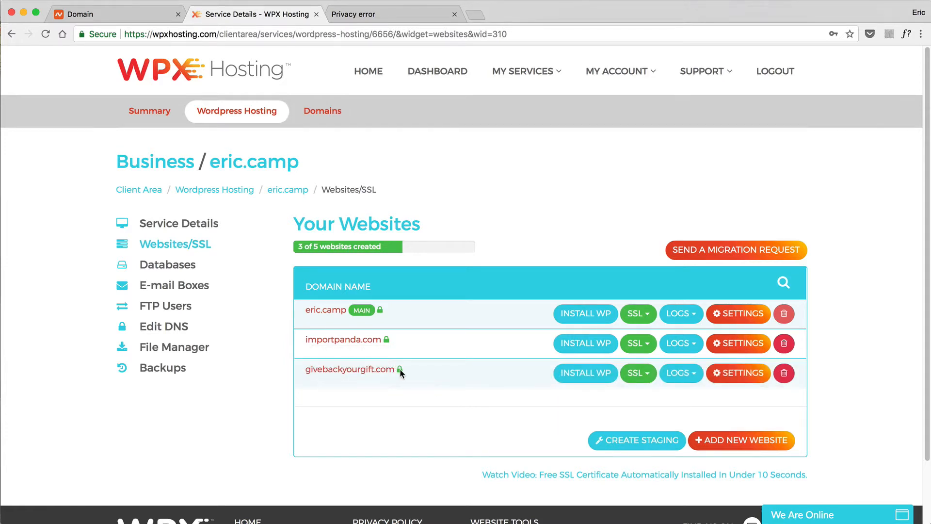
pyautogui.click(641, 374)
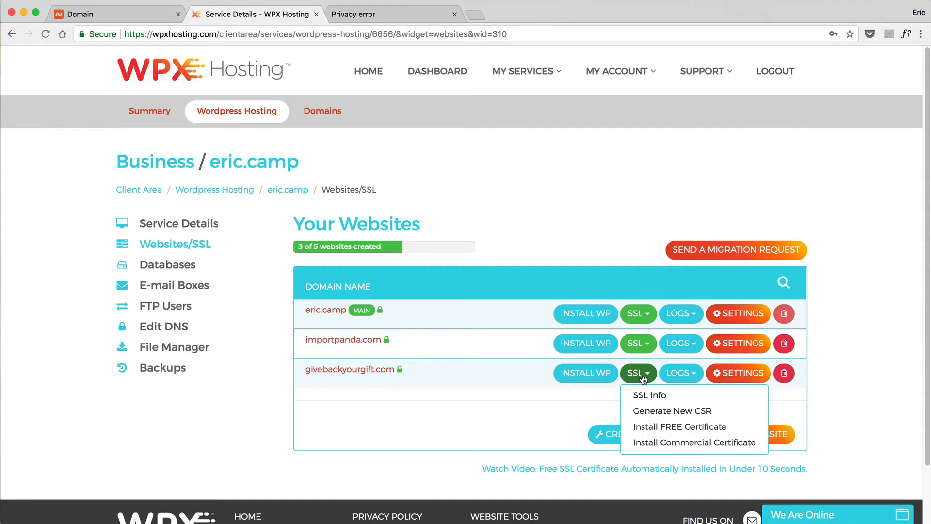
pyautogui.click(658, 427)
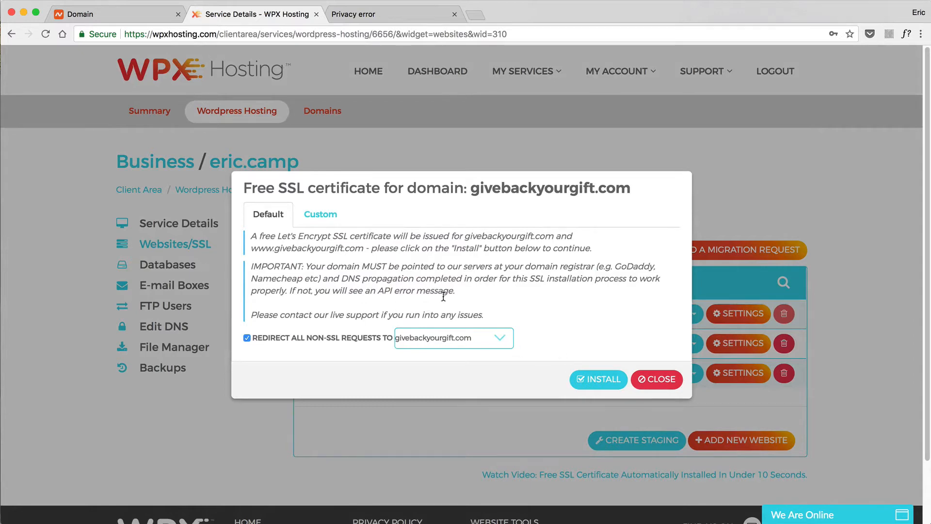
pyautogui.click(602, 382)
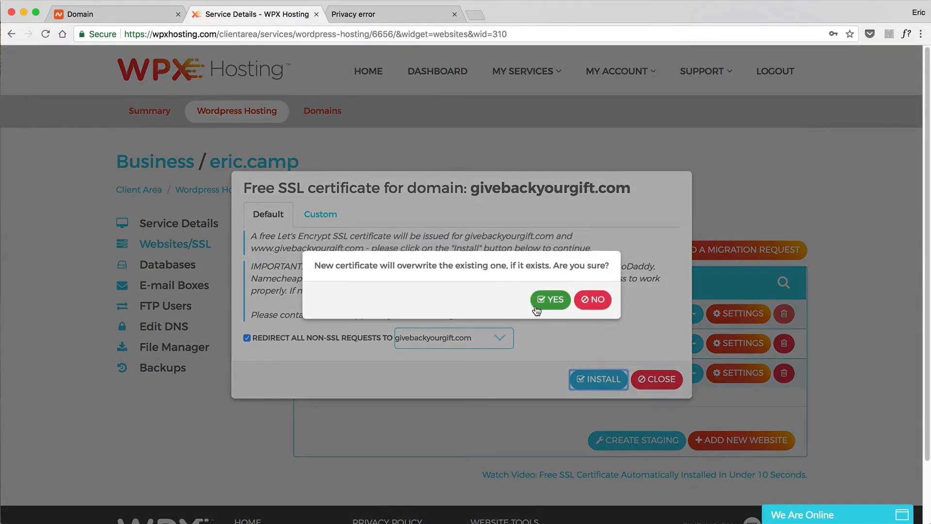
pyautogui.click(544, 300)
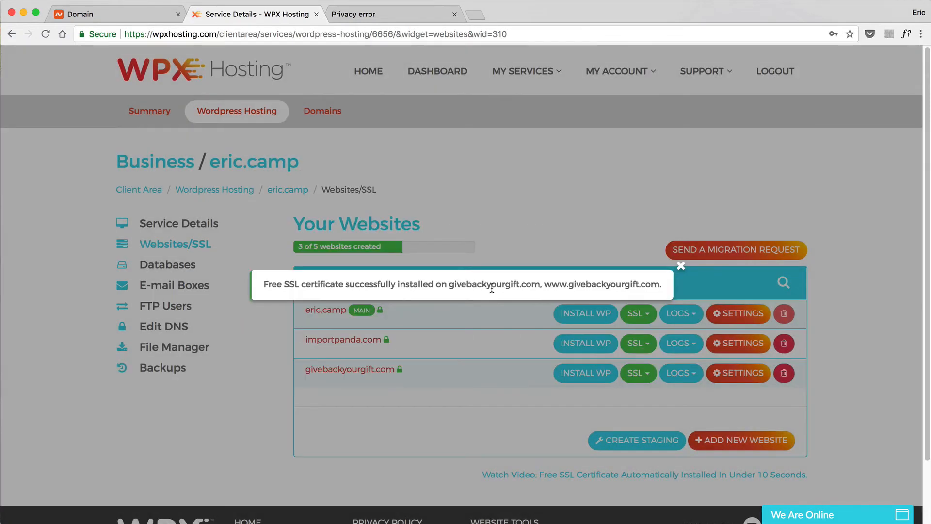
pyautogui.click(681, 267)
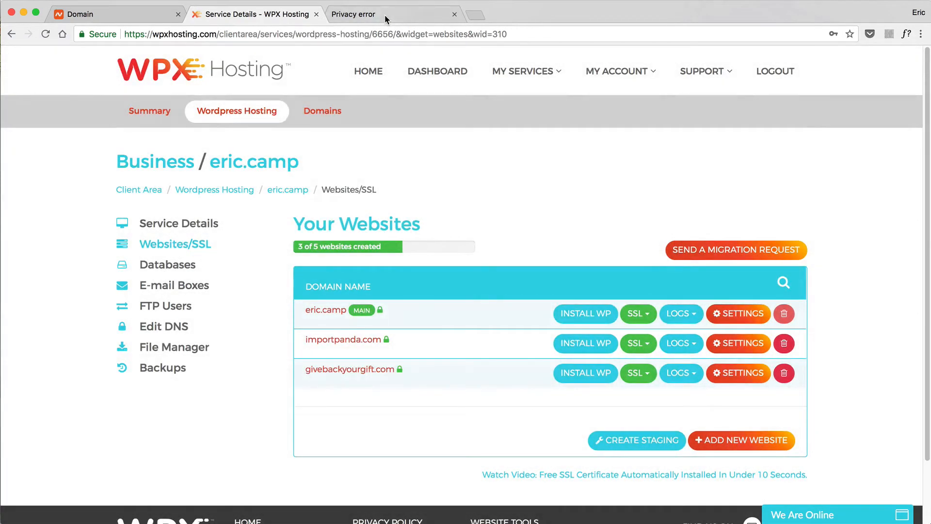
pyautogui.click(385, 14)
# - Reload givebackyourgift.com so it loads securely over https, then switch back to Preview
pyautogui.click(194, 38)
pyautogui.press('Return')
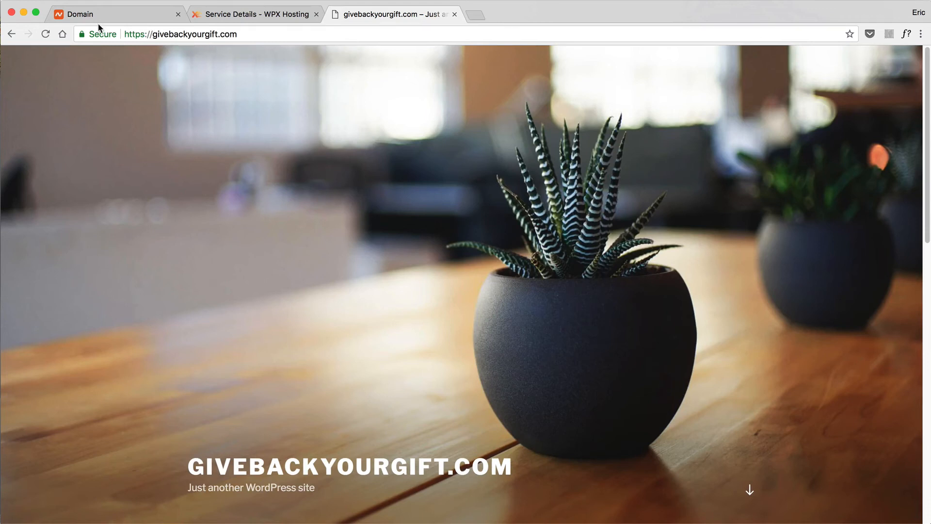
pyautogui.click(131, 33)
pyautogui.click(150, 34)
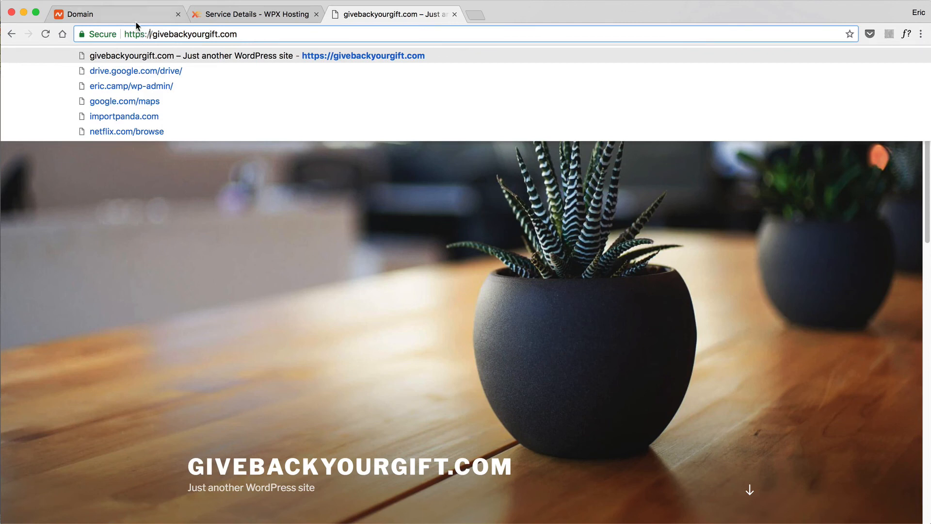
pyautogui.press('super+Tab')
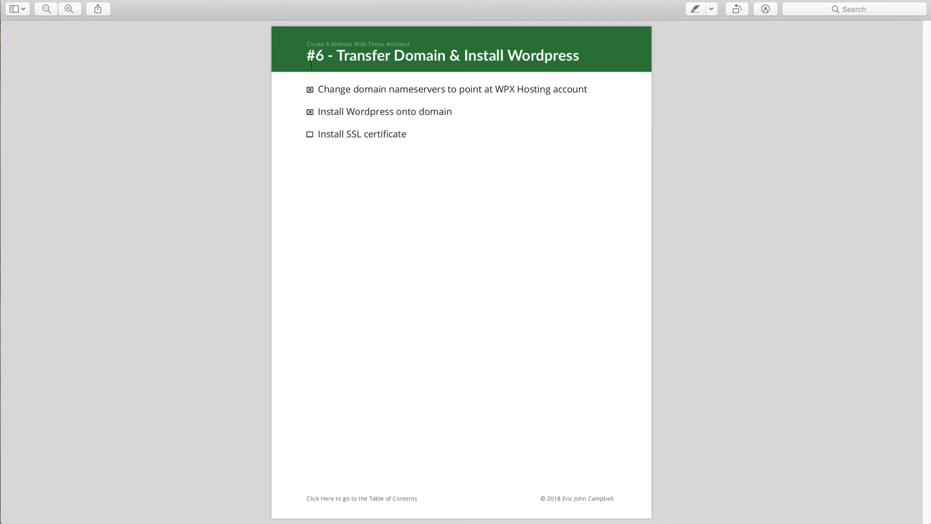